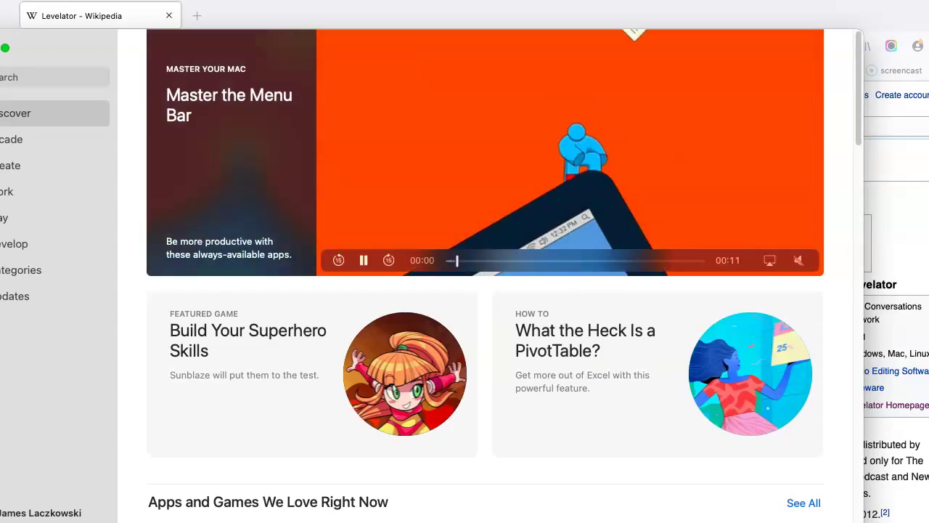
Step: Search the App Store for 'levelator' and download The Levelator app
drag(119, 52, 157, 48)
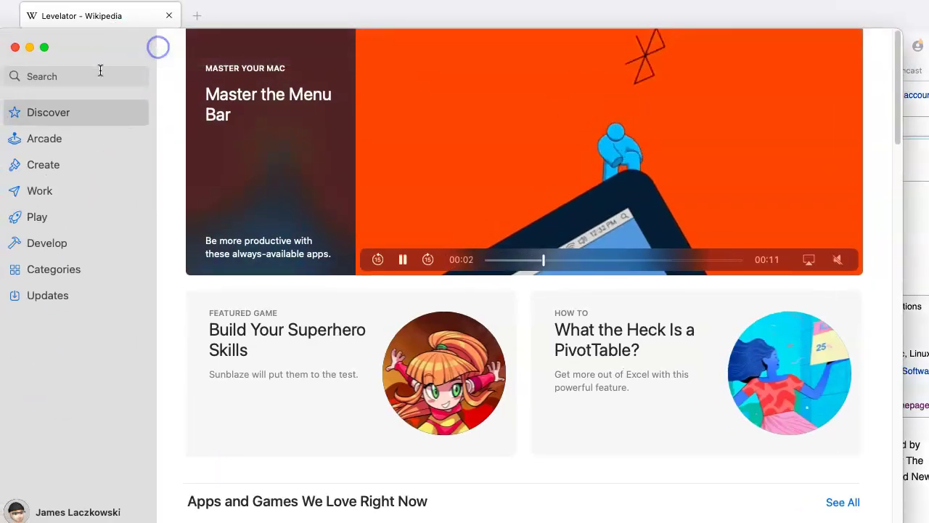
click(97, 71)
text(levelator)
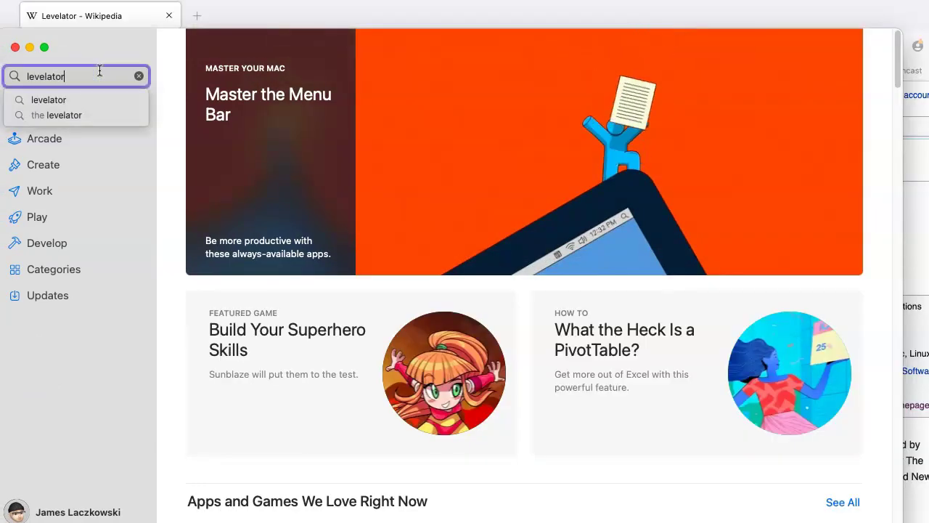
key(Return)
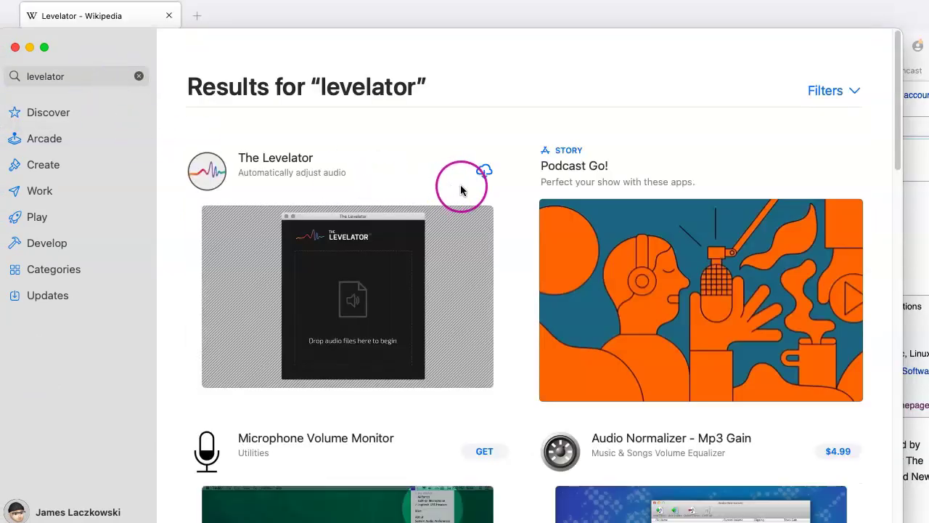
click(479, 173)
Step: Launch The Levelator and move its window up and to the left
click(483, 170)
click(649, 139)
drag(649, 139, 450, 84)
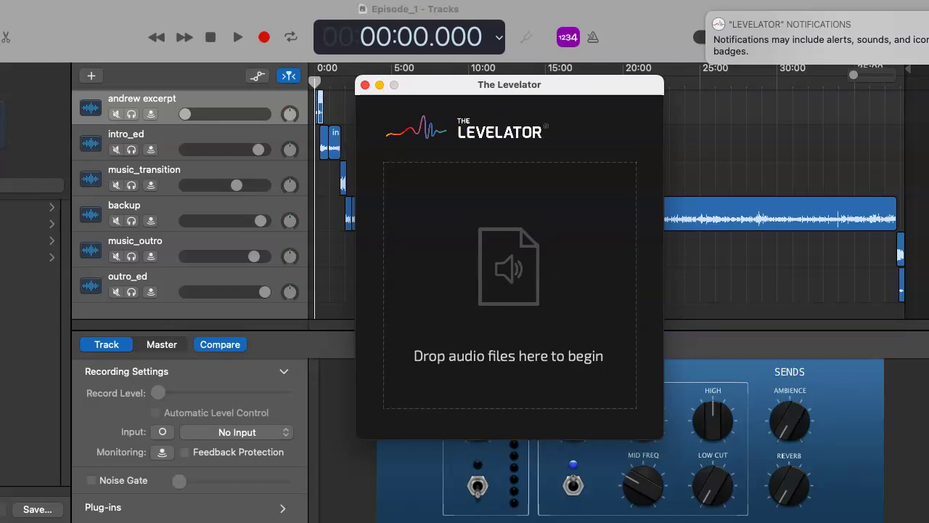
Step: Drop Episode_1.wav from the Downloads folder onto The Levelator's drop zone
key(super+Tab)
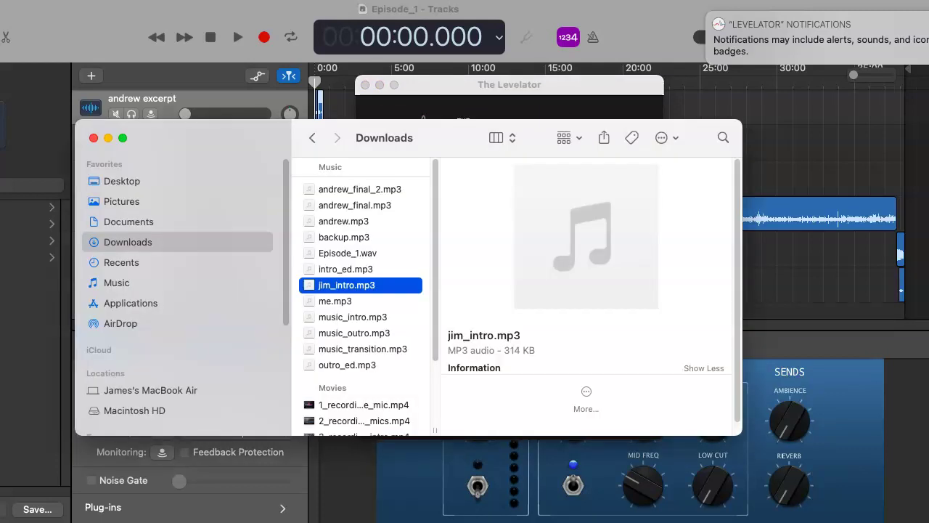
click(360, 253)
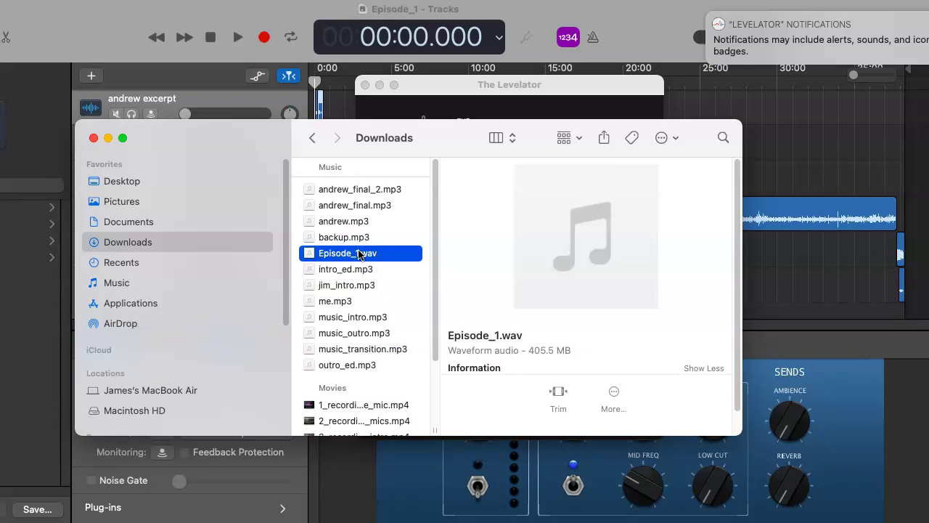
drag(232, 139, 79, 334)
drag(188, 462, 499, 257)
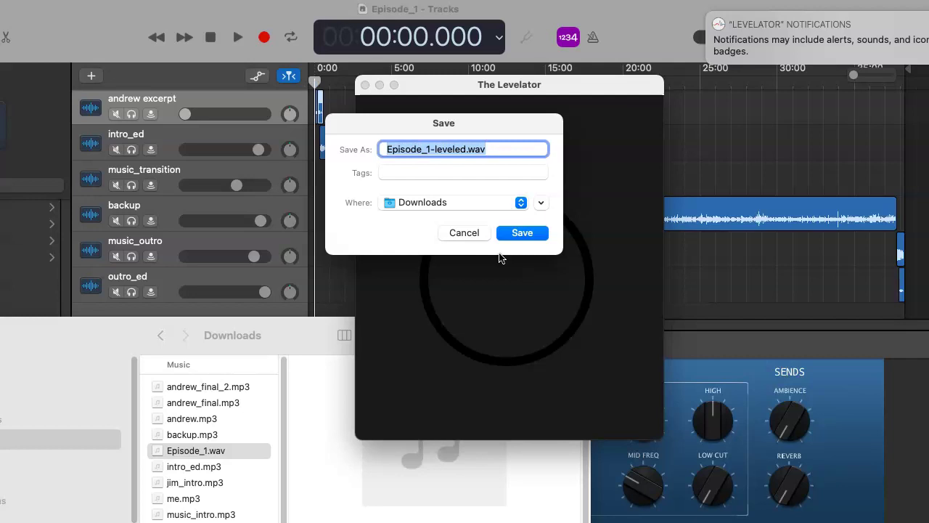
Step: Save the leveled output as Episode_1-leveled.wav in Downloads to begin processing
click(508, 263)
click(469, 146)
click(526, 232)
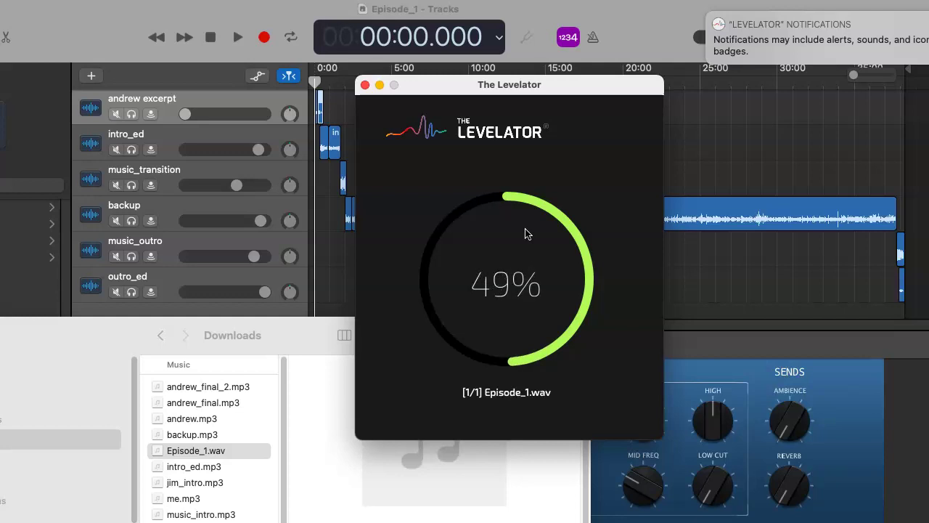
Step: Clear the finished Levelator job and move the original Episode_1.wav to the Trash
click(513, 244)
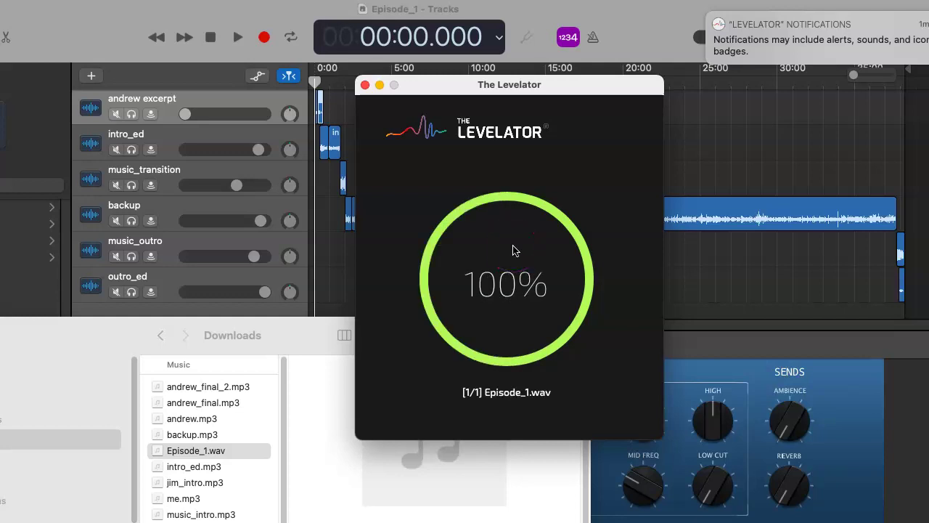
click(255, 434)
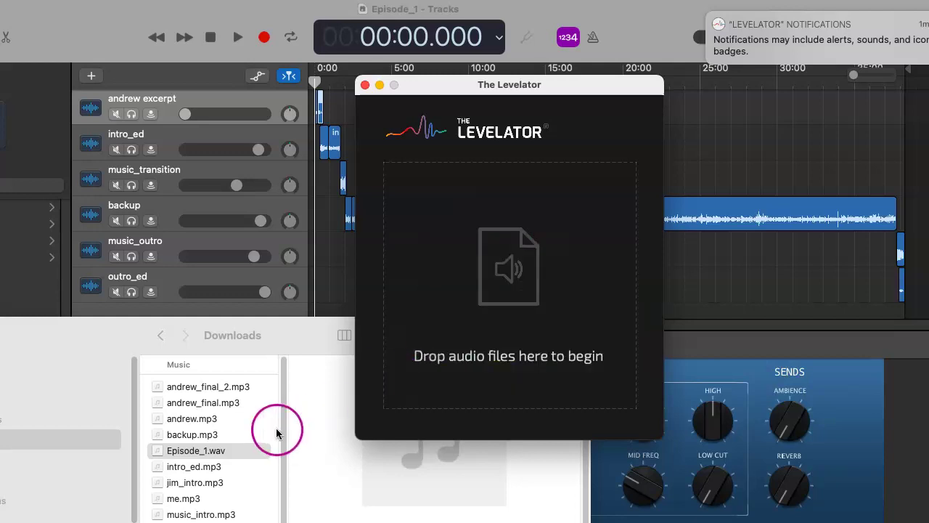
drag(239, 321, 124, 176)
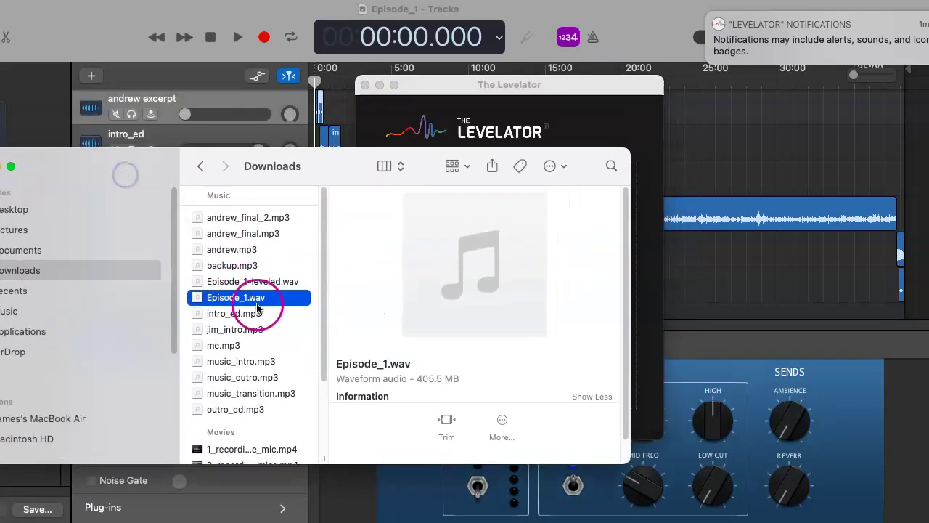
click(285, 293)
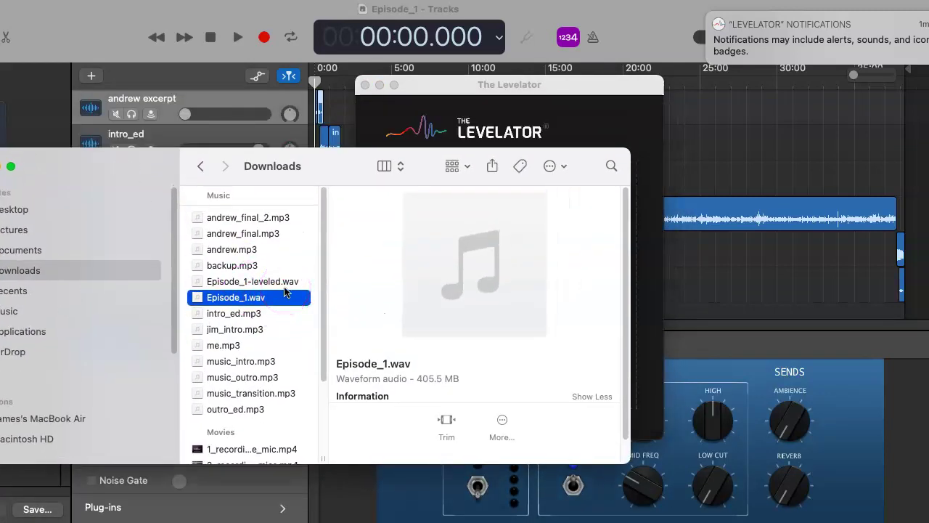
click(249, 288)
right_click(250, 292)
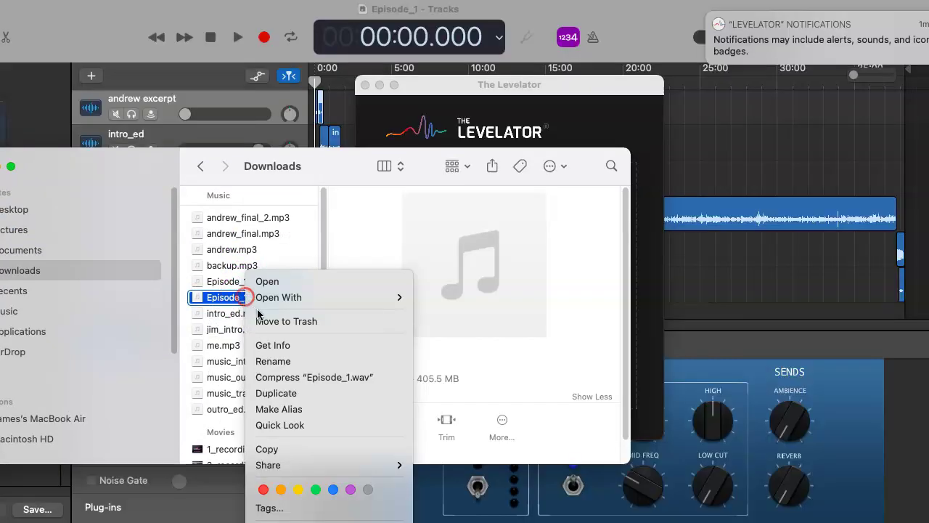
click(268, 321)
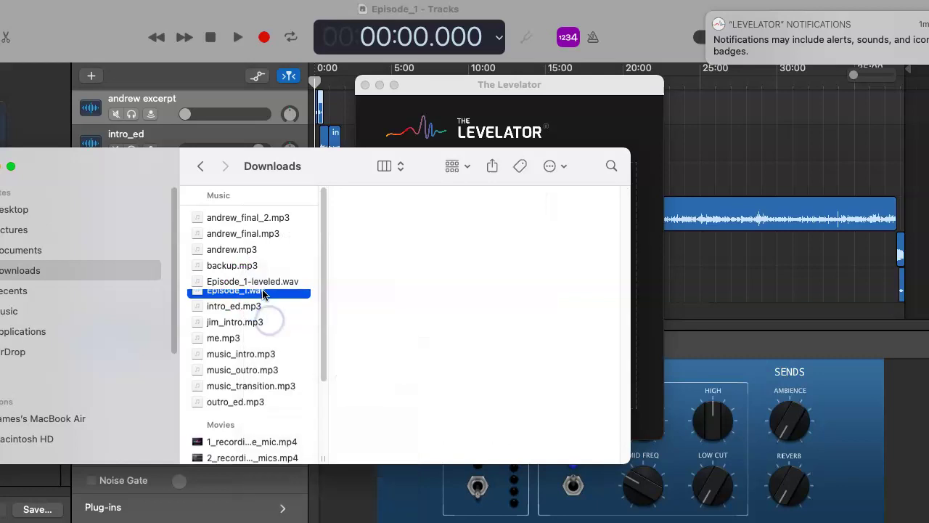
Step: Bring up the Open With choices for Episode_1-leveled.wav
click(260, 281)
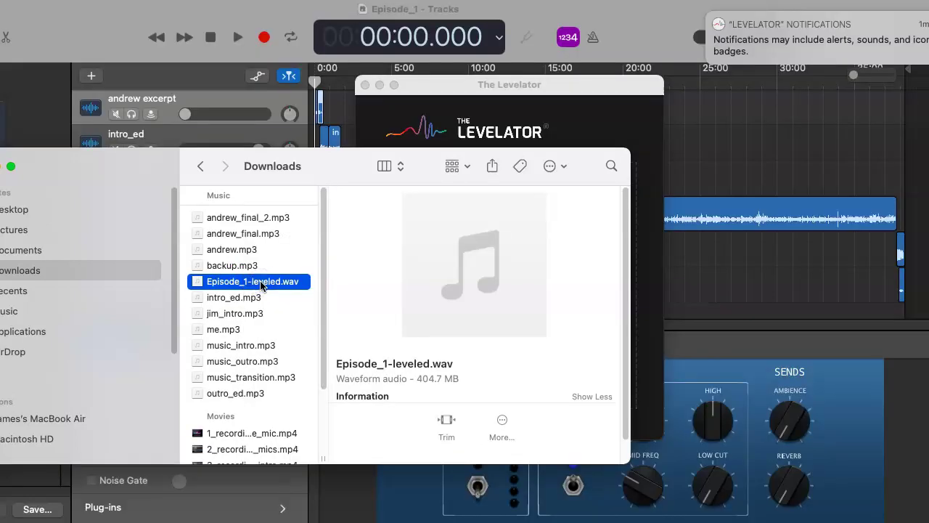
right_click(261, 285)
mouse_move(307, 296)
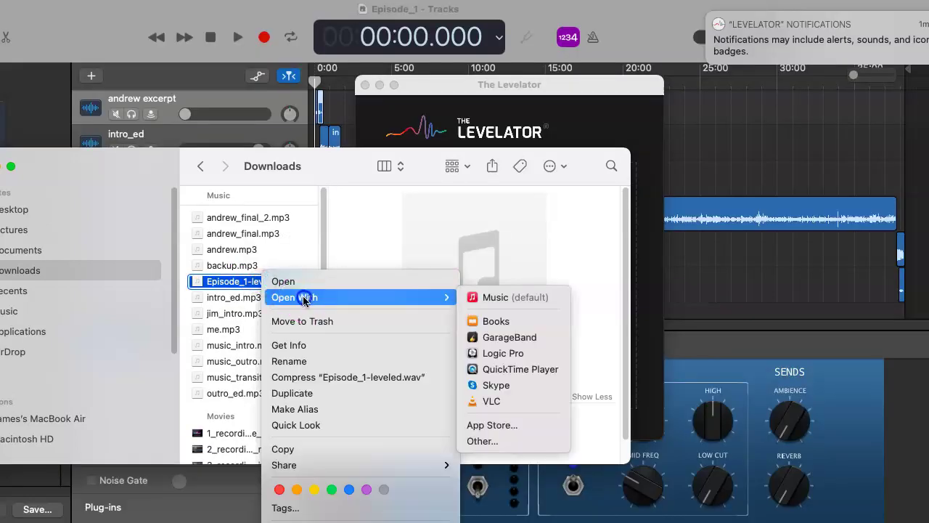
Step: Open Episode_1-leveled.wav in Music, pause playback, and select the Episode_1-leveled song
click(484, 299)
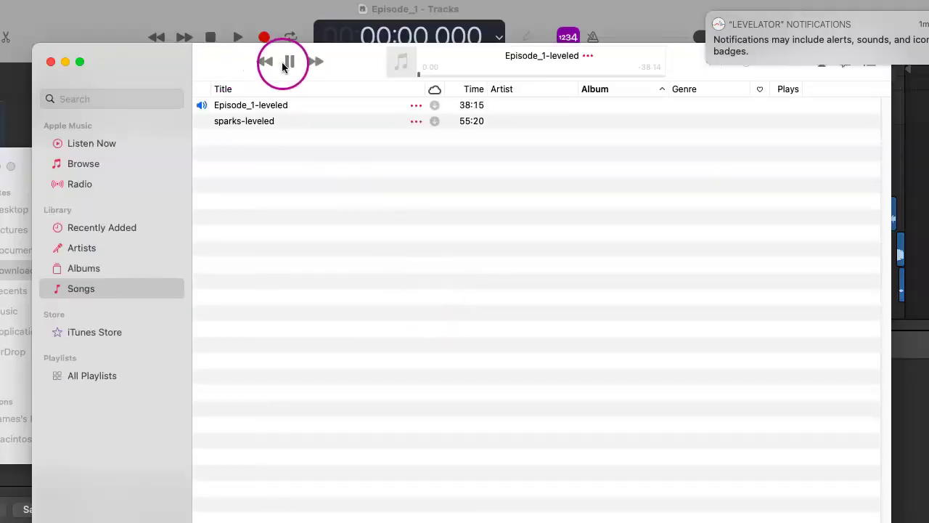
click(288, 61)
click(261, 107)
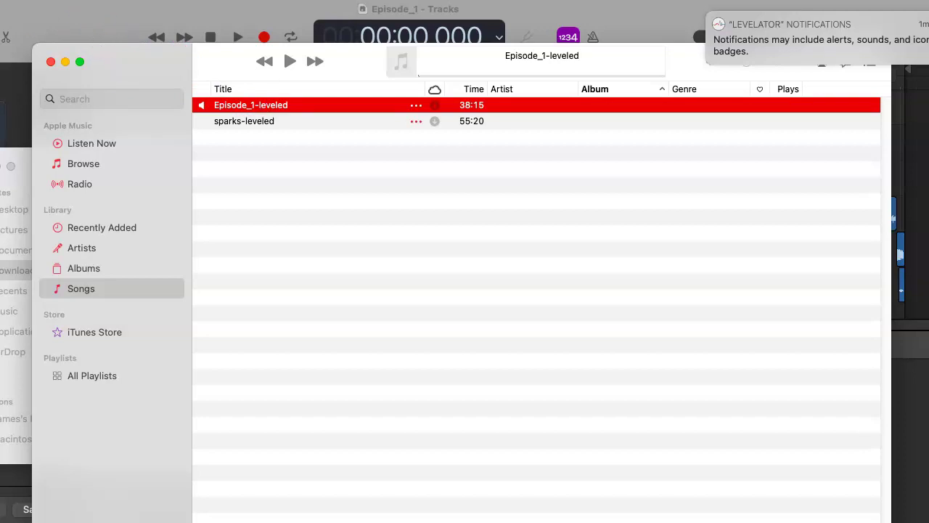
Step: Create an MP3 version of Episode_1-leveled via File > Convert and dismiss the Levelator notification
click(44, 0)
mouse_move(1, 0)
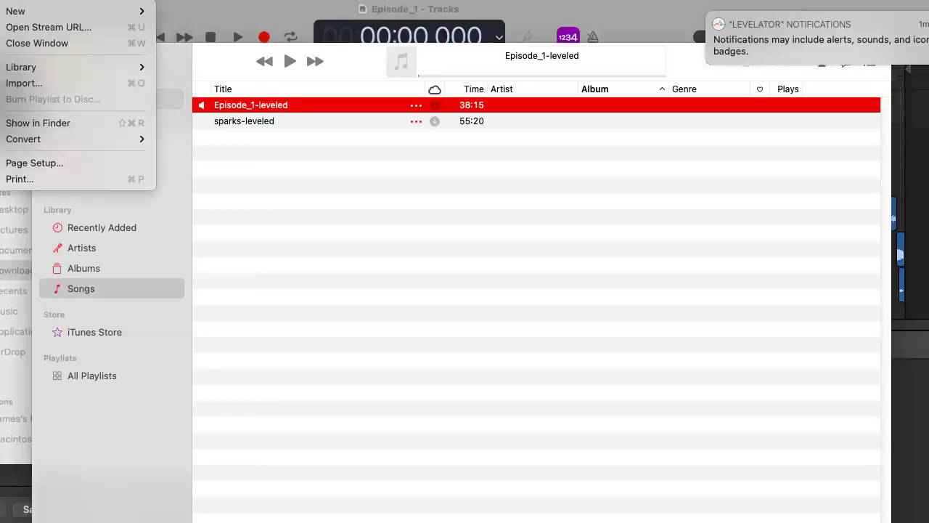
mouse_move(58, 144)
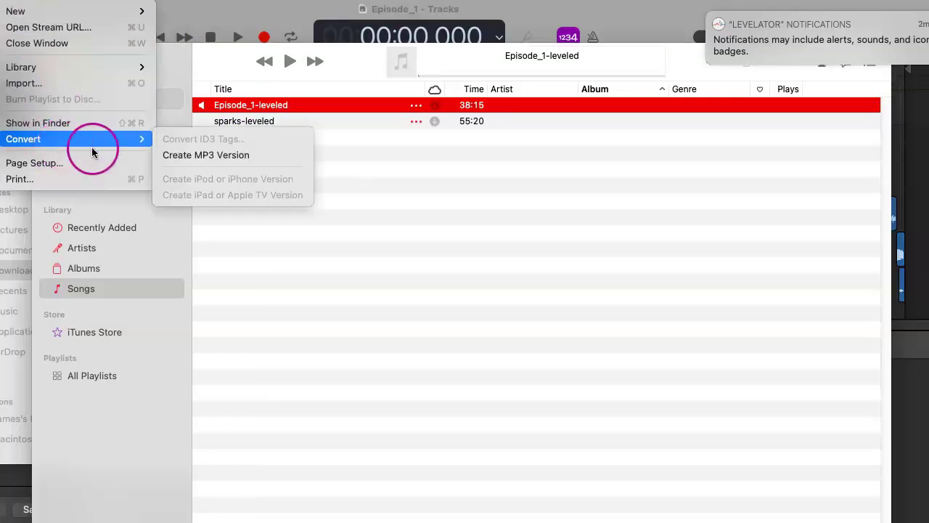
click(175, 161)
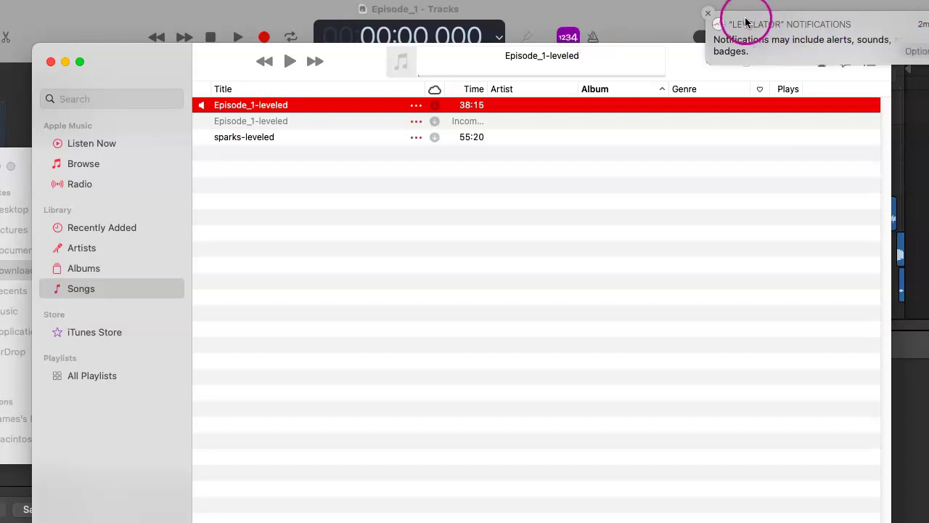
click(709, 14)
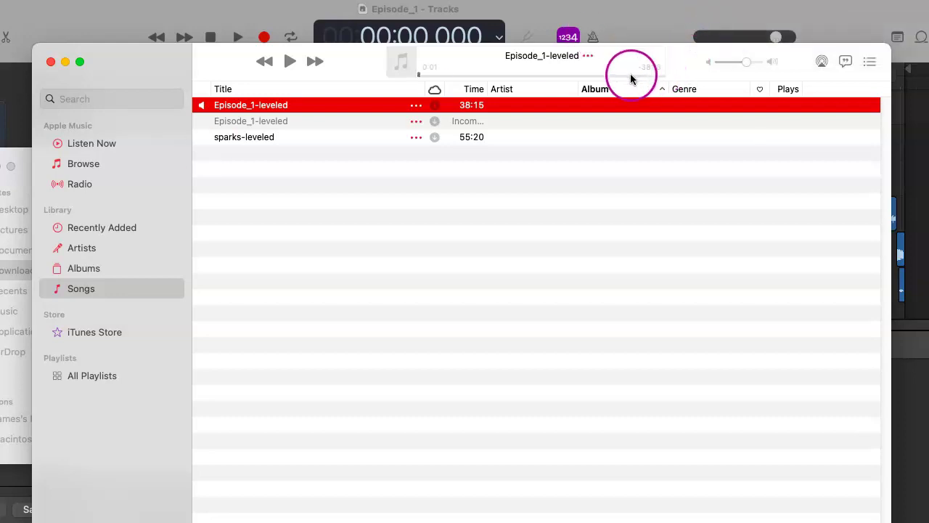
click(334, 120)
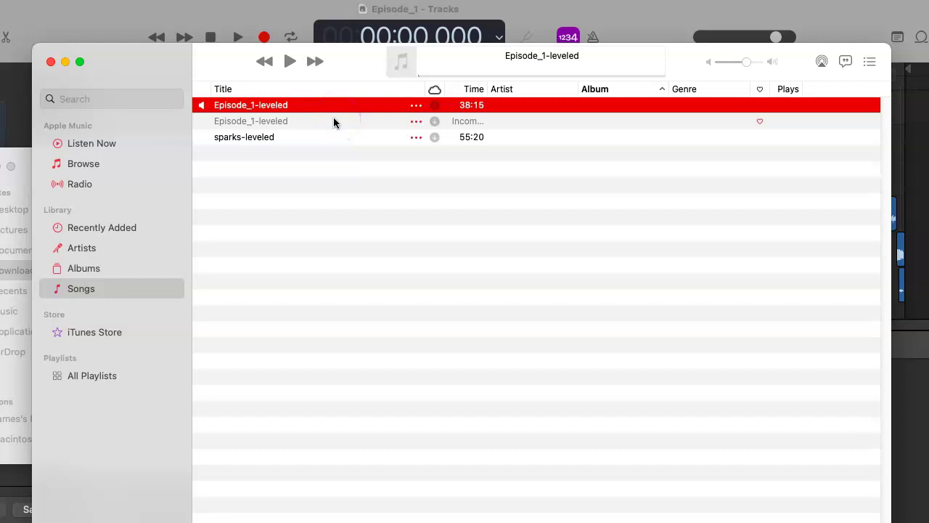
Step: Show the Episode_1-leveled MP3 in Finder and move it into the Downloads folder
click(333, 120)
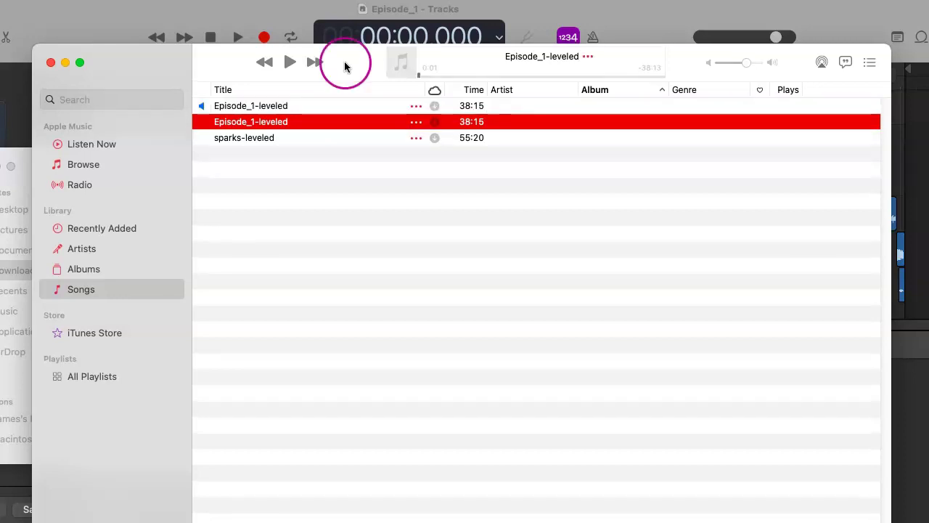
right_click(315, 125)
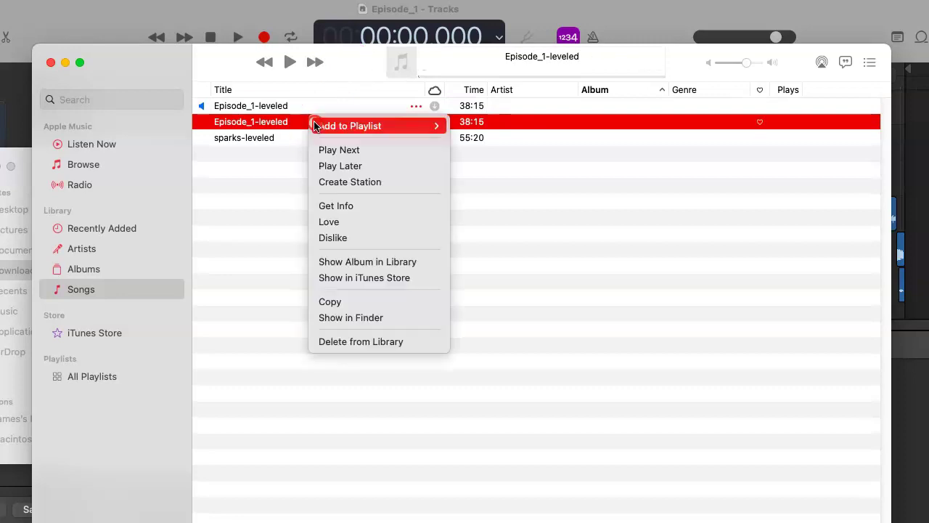
click(373, 318)
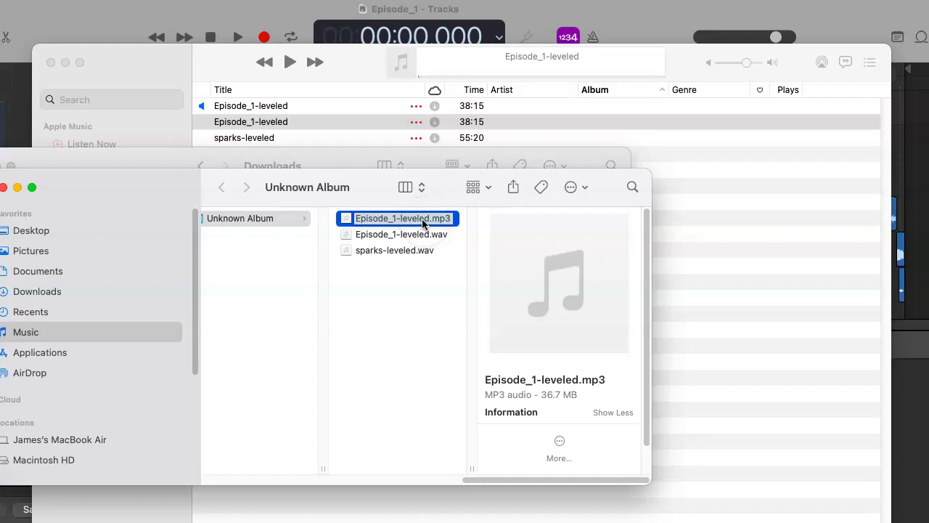
drag(423, 224, 73, 294)
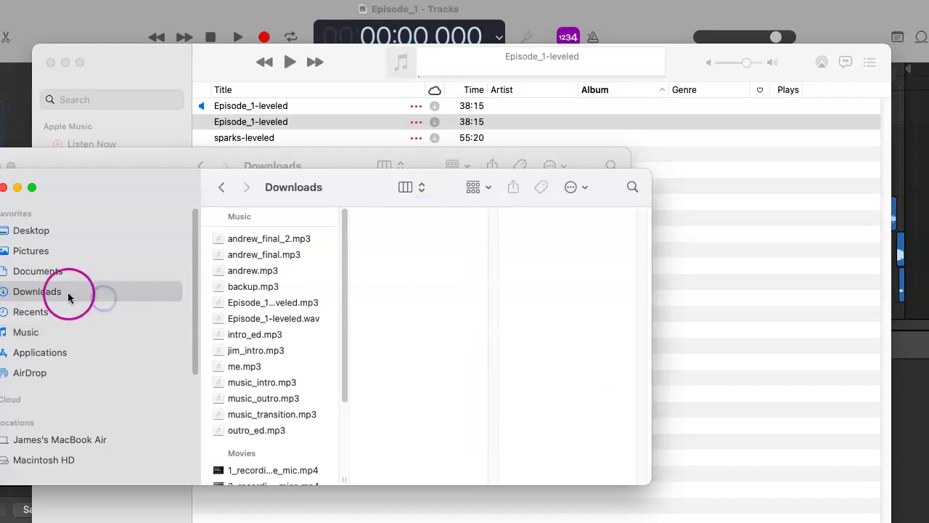
click(279, 304)
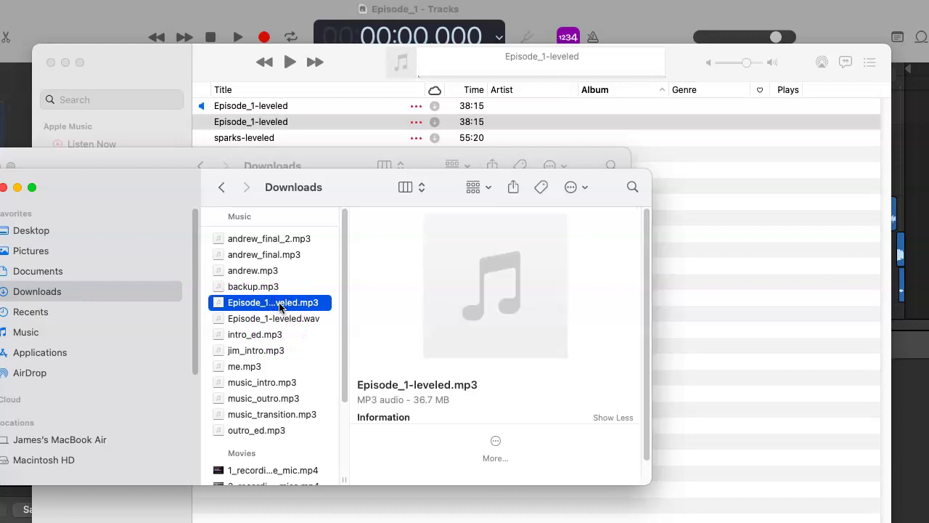
mouse_move(281, 306)
mouse_down()
mouse_move(290, 308)
mouse_move(288, 322)
mouse_move(288, 306)
mouse_up()
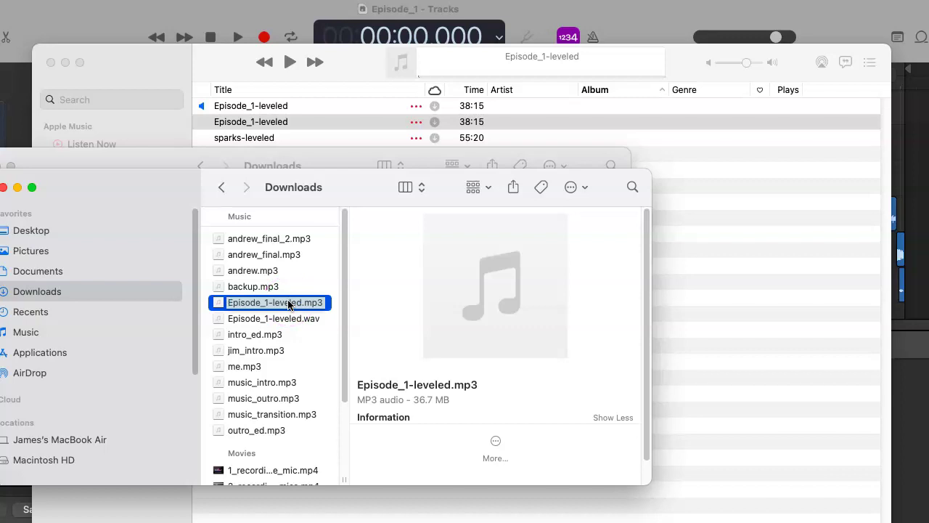